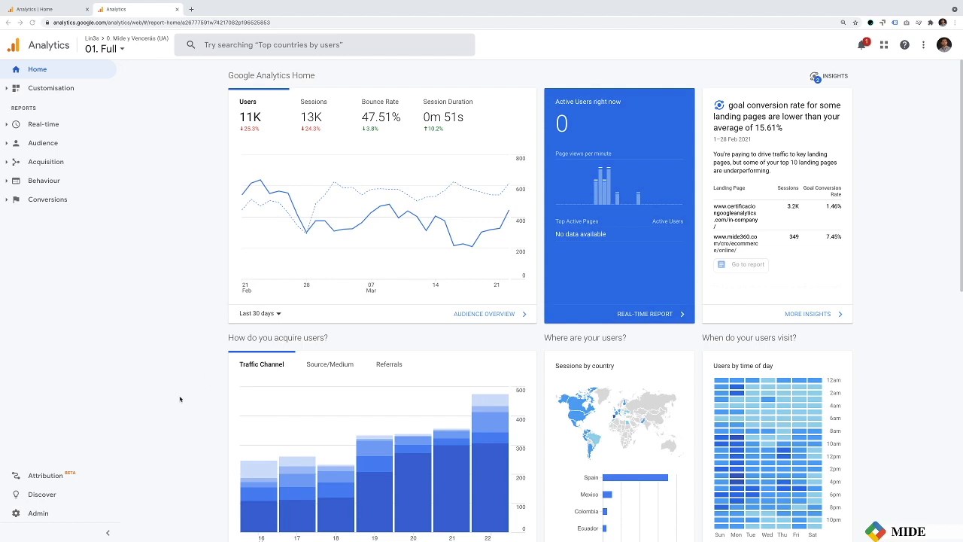
# - Open the Referral Exclusion List in the tracking settings of the Mide y Vencerás (UA) property
pyautogui.click(37, 515)
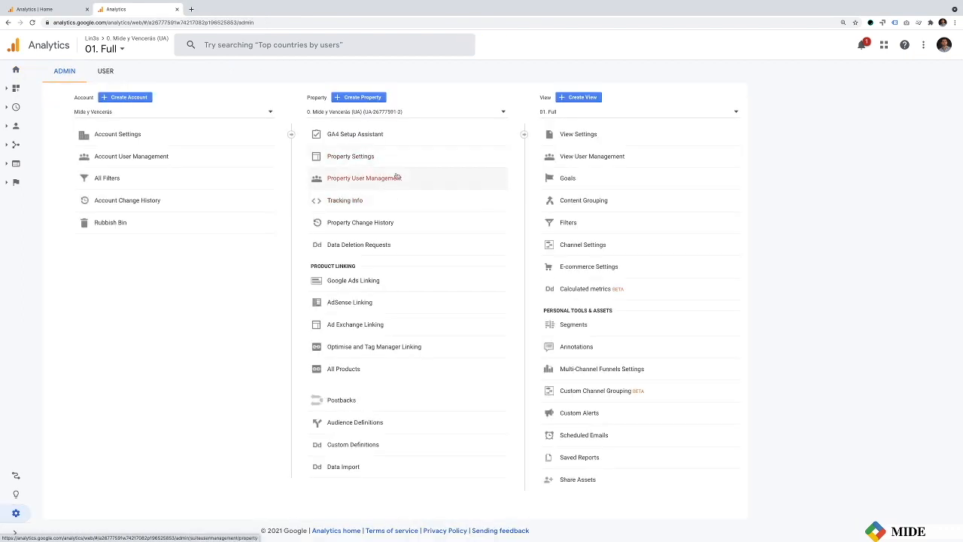
pyautogui.click(355, 202)
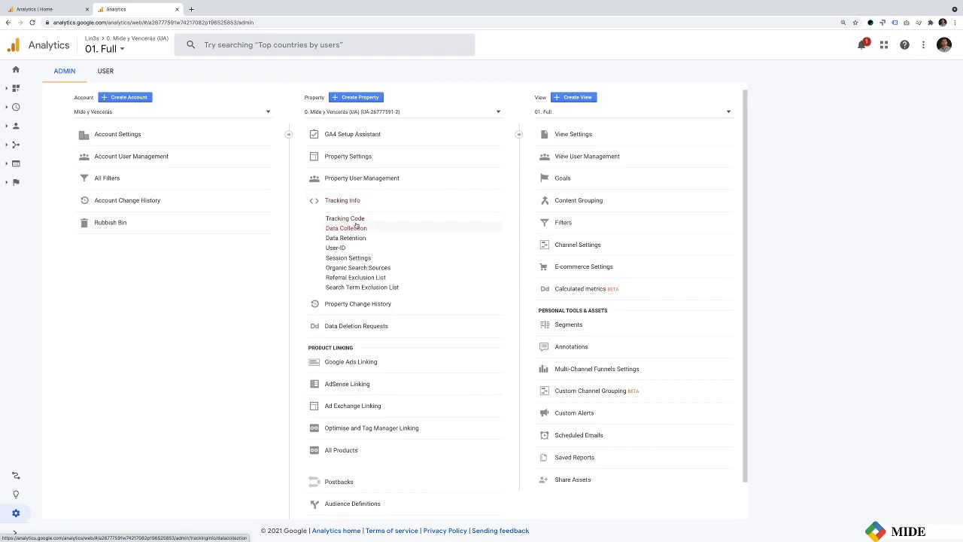
pyautogui.click(364, 278)
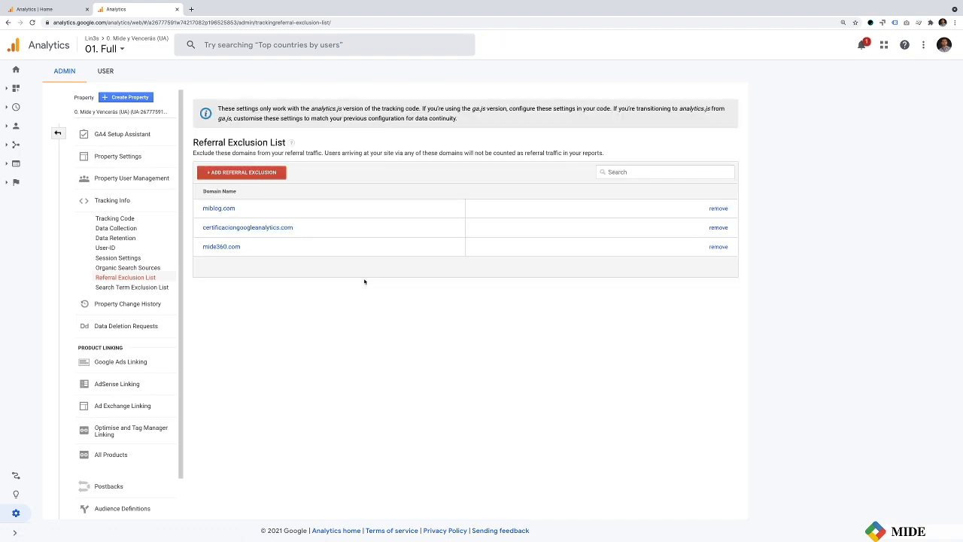
# - Add paypal.com as an excluded domain in the Universal Analytics property's referral exclusion list
pyautogui.click(265, 175)
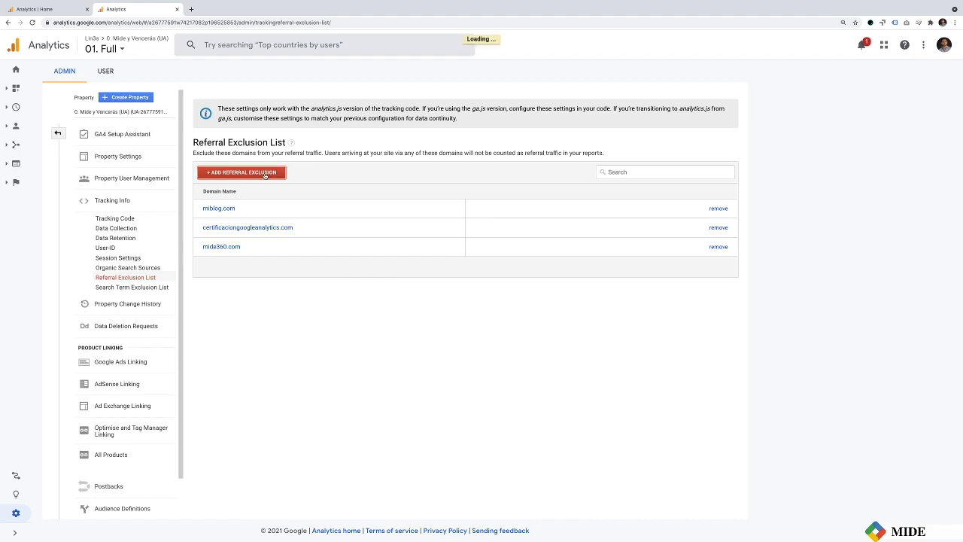
pyautogui.click(258, 178)
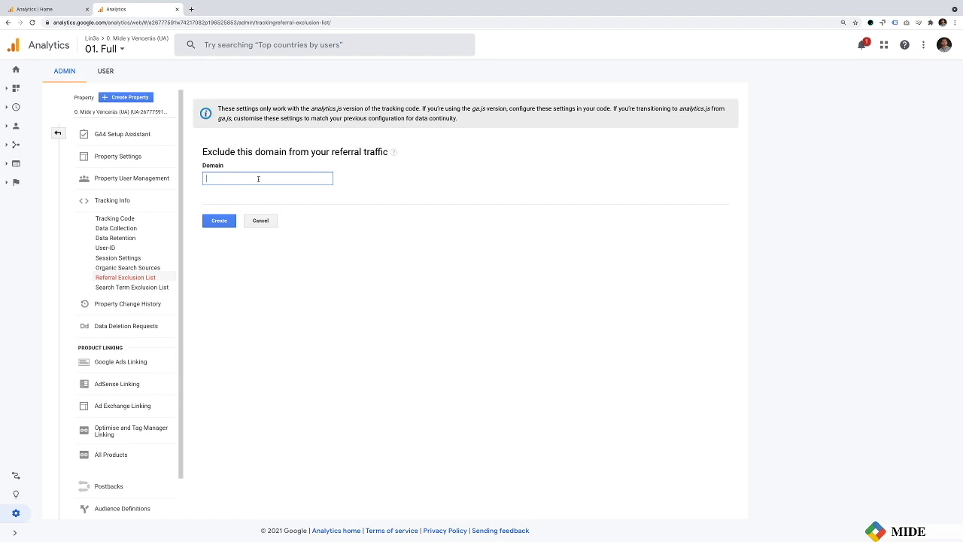
pyautogui.write('paypal.com')
pyautogui.moveTo(247, 179); pyautogui.dragTo(201, 178)
pyautogui.click(207, 179)
pyautogui.moveTo(206, 179); pyautogui.dragTo(265, 179)
pyautogui.click(217, 225)
pyautogui.click(219, 221)
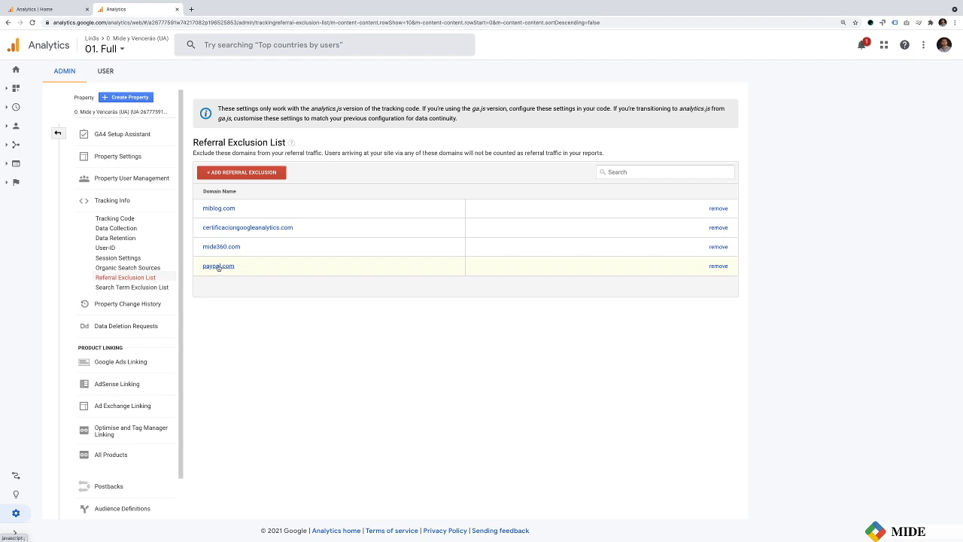
# - Switch to the Mide y Vencerás GA4 alumnos property and open the data streams in its administration settings
pyautogui.click(59, 12)
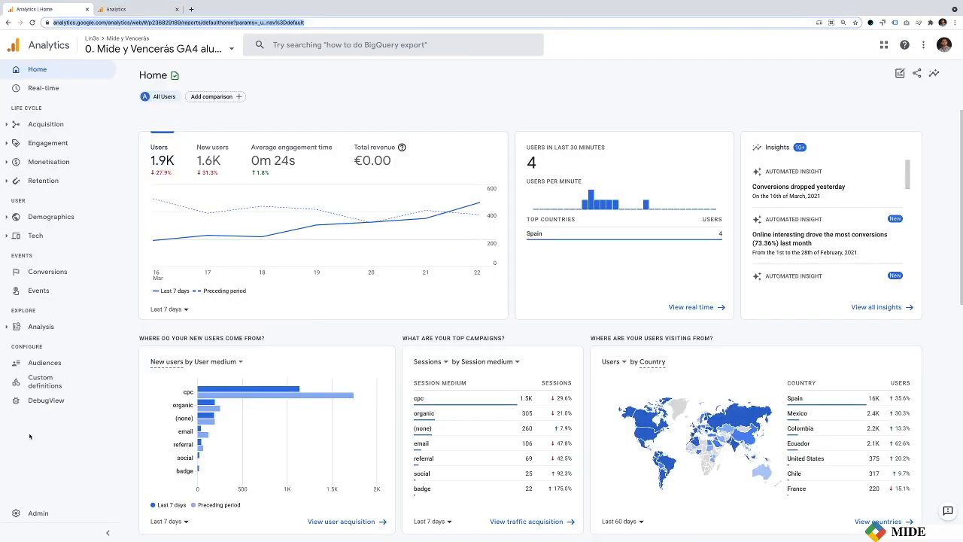
pyautogui.click(34, 513)
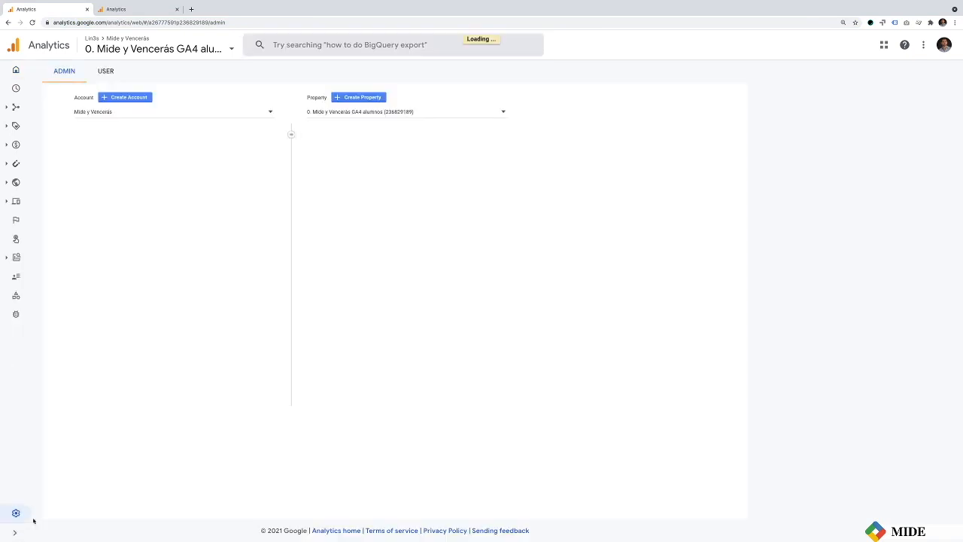
pyautogui.click(387, 156)
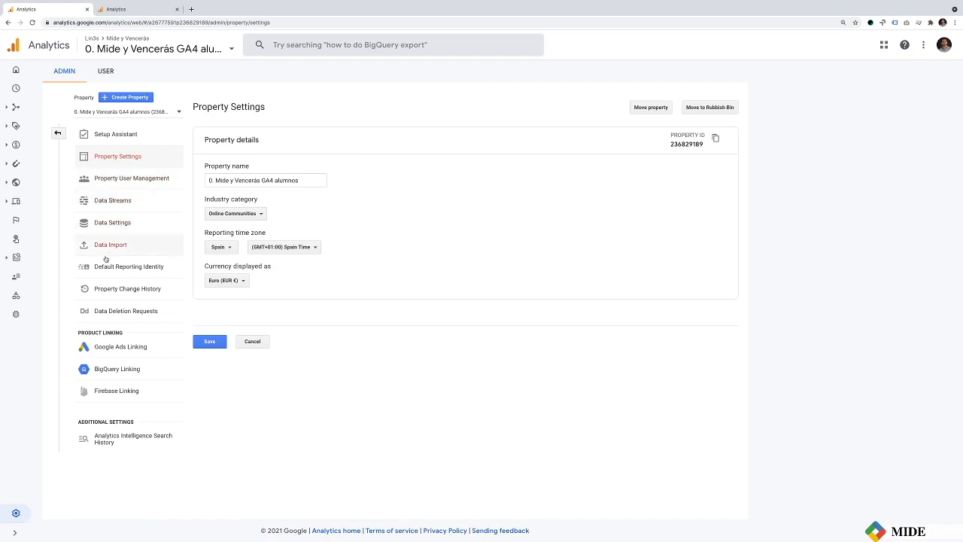
pyautogui.click(120, 206)
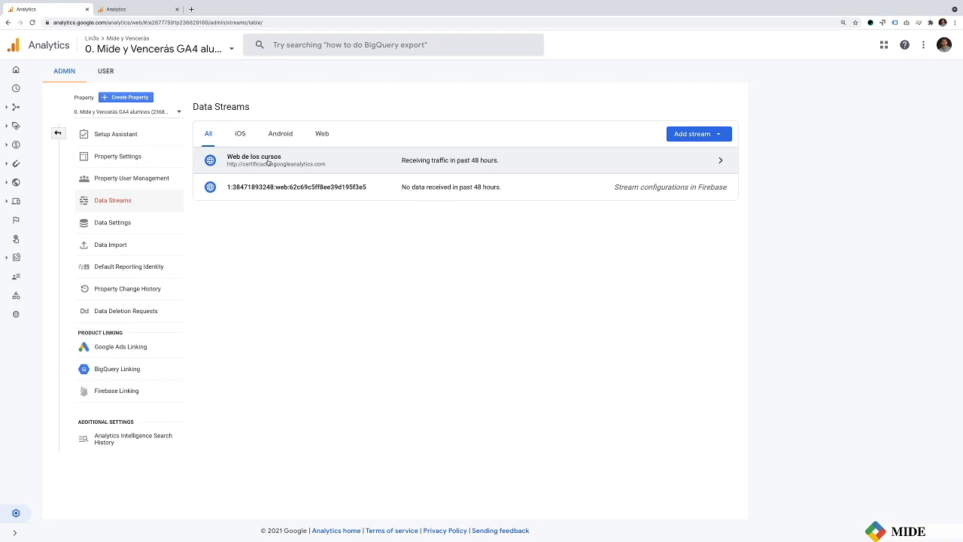
# - Open the unwanted referrals configuration in the additional tagging settings of the Web de los cursos stream
pyautogui.click(268, 161)
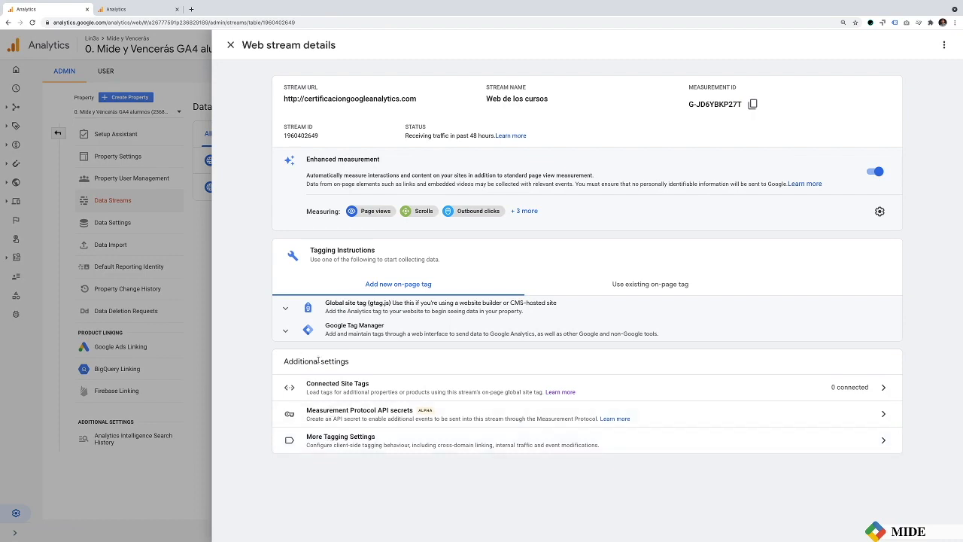
pyautogui.click(334, 443)
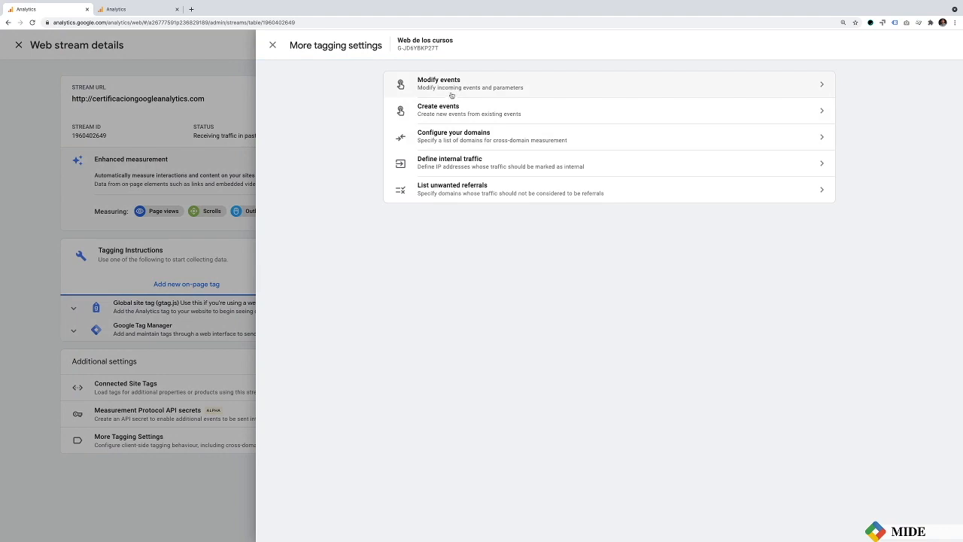
pyautogui.click(449, 193)
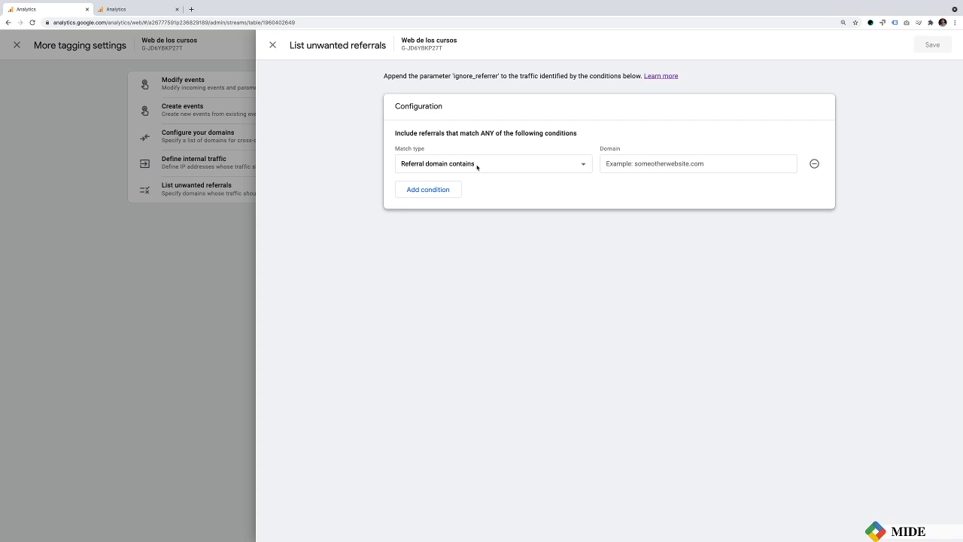
# - Define the unwanted referral condition as Referral domain exactly matches with the domain paypal.com
pyautogui.click(477, 165)
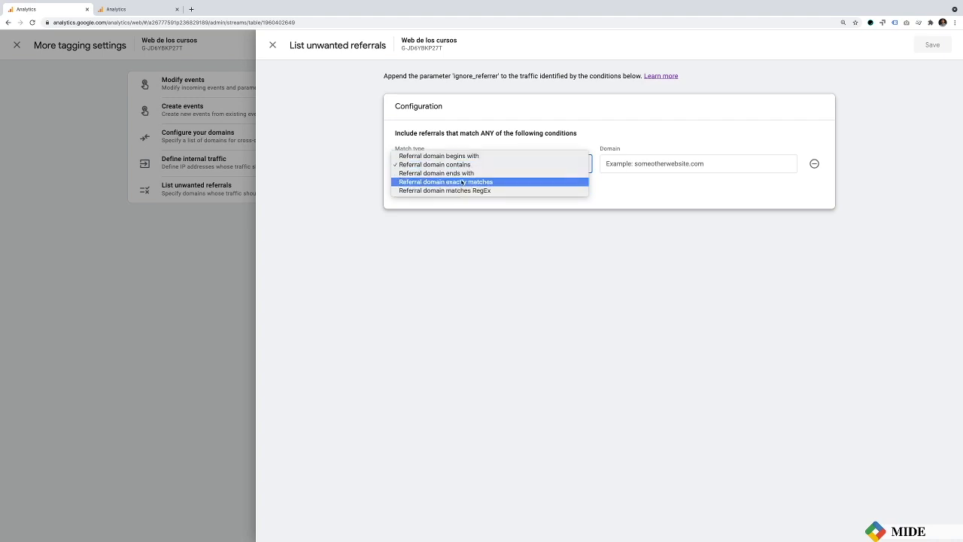
pyautogui.click(619, 174)
pyautogui.click(630, 165)
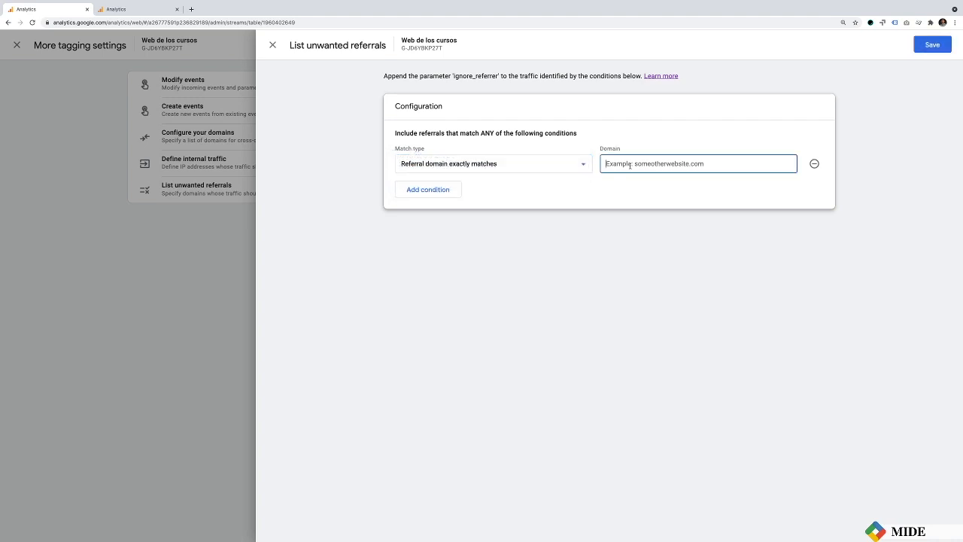
pyautogui.write('paypal.com')
# - Change the condition's match type to Referral domain matches RegEx and extend its domain to paypal.com|redsys.com
pyautogui.click(531, 169)
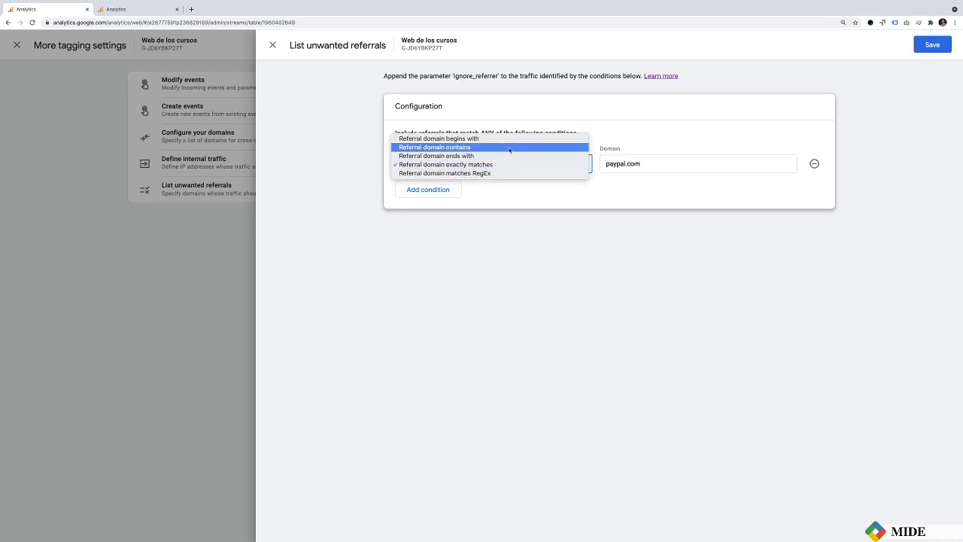
pyautogui.click(480, 147)
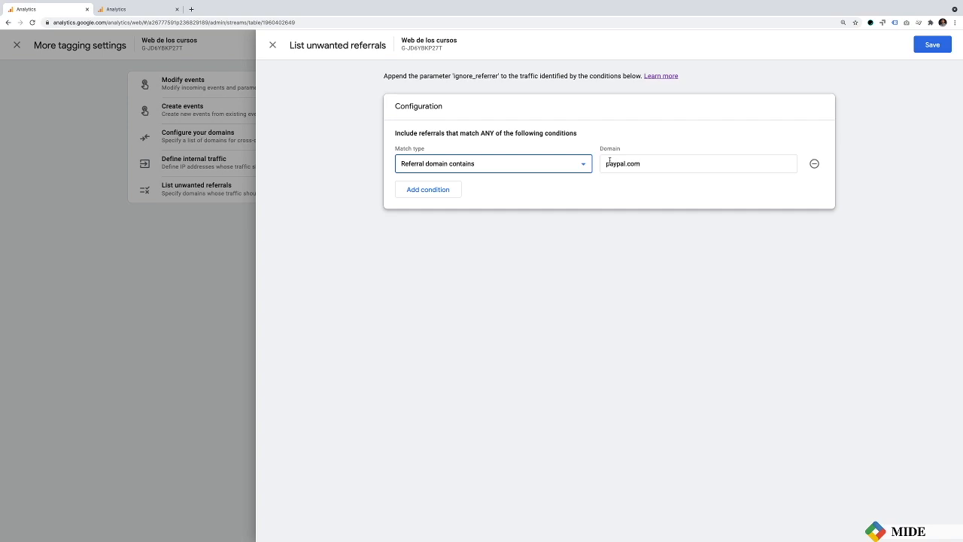
pyautogui.click(560, 165)
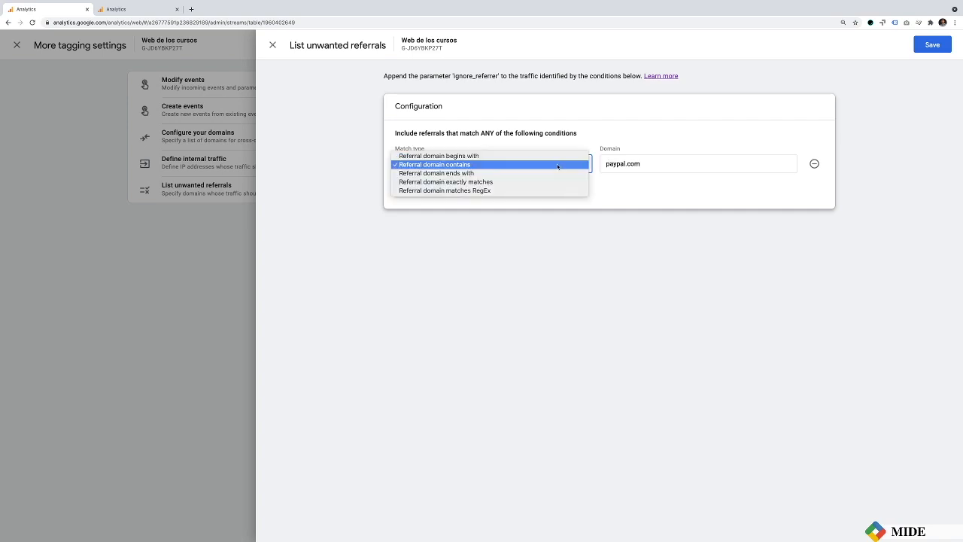
pyautogui.click(490, 190)
pyautogui.click(652, 163)
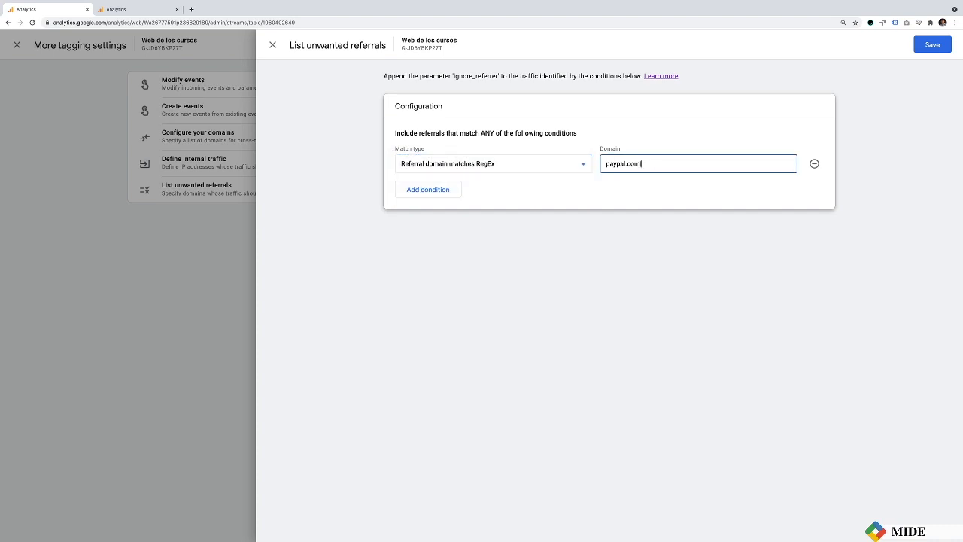
pyautogui.write('|redsys.com')
pyautogui.click(447, 190)
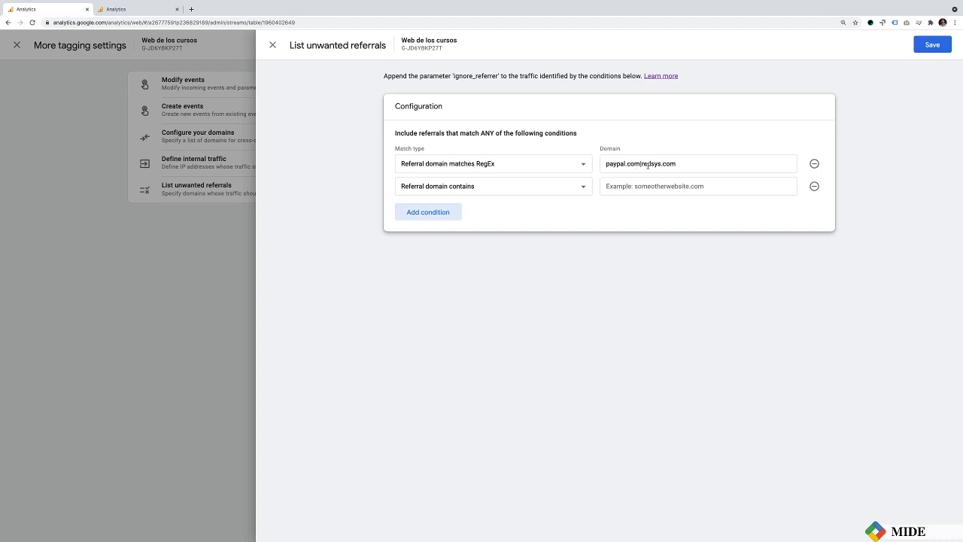
pyautogui.click(440, 214)
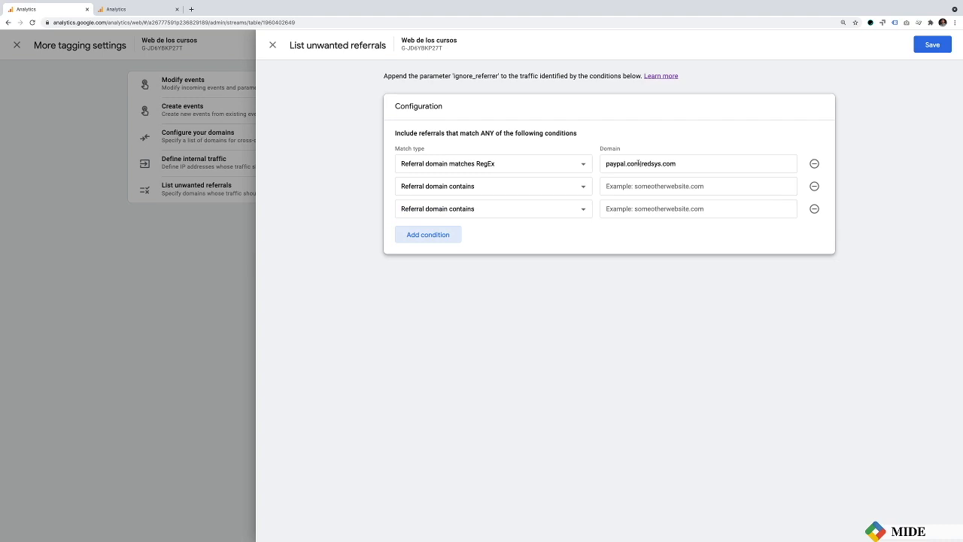
pyautogui.click(639, 163)
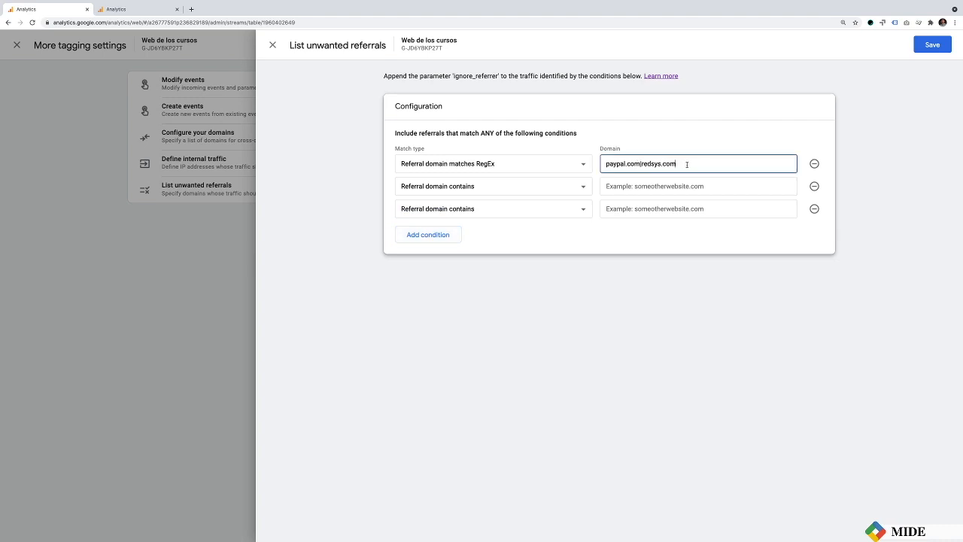
pyautogui.write('|')
pyautogui.click(814, 208)
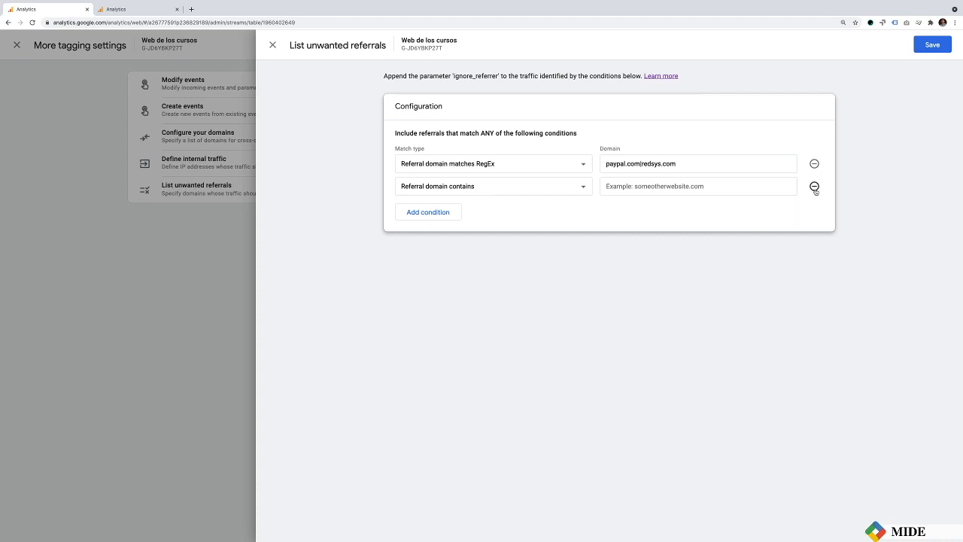
pyautogui.click(814, 188)
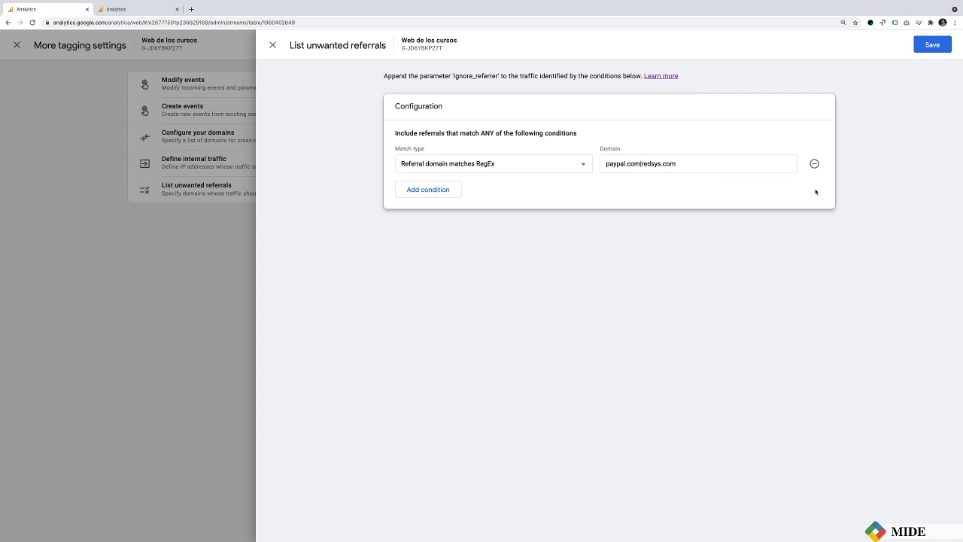